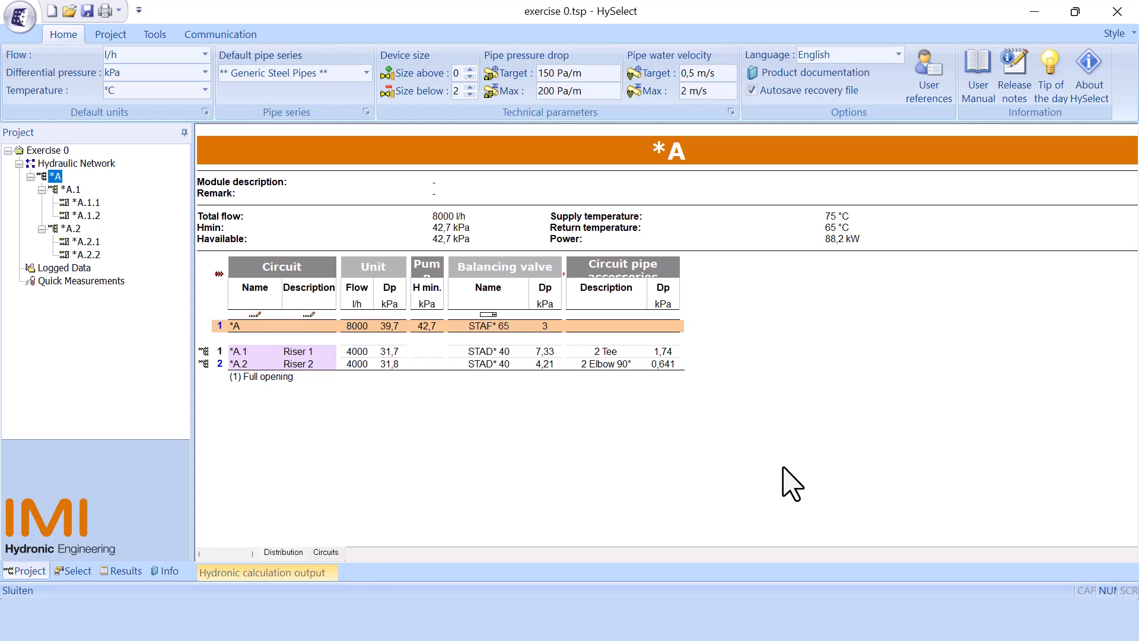
Step: Go to circuit *A.1.1 from its warning in the enlarged hydronic calculation output and clear the output messages
{"action": "left_click", "coordinate": [290, 572]}
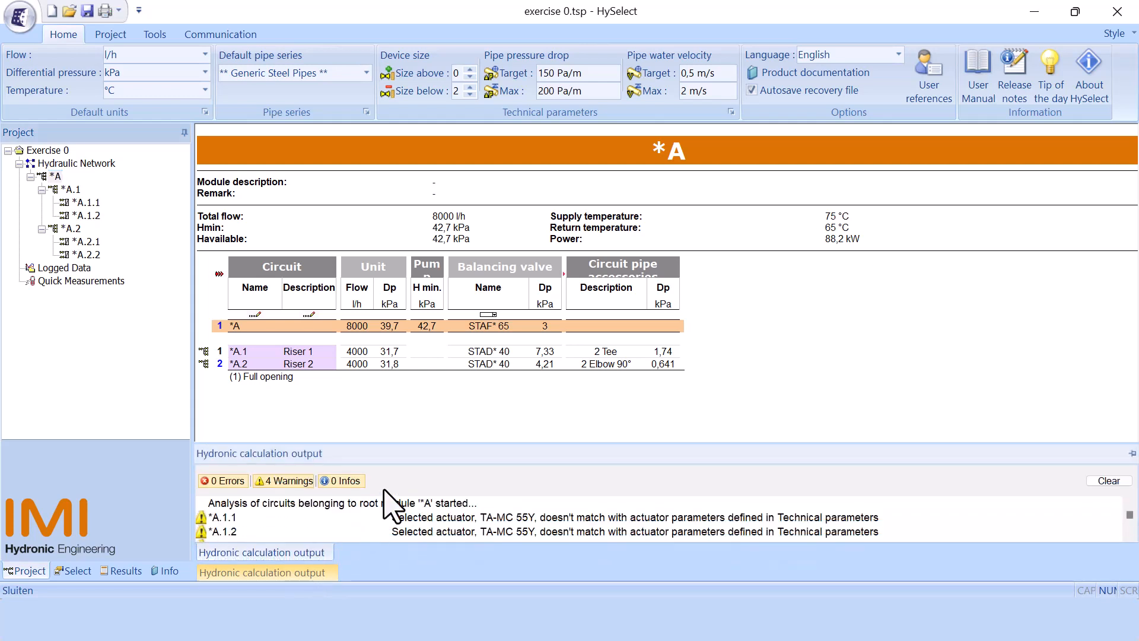
{"action": "left_click_drag", "start_coordinate": [422, 440], "coordinate": [441, 374]}
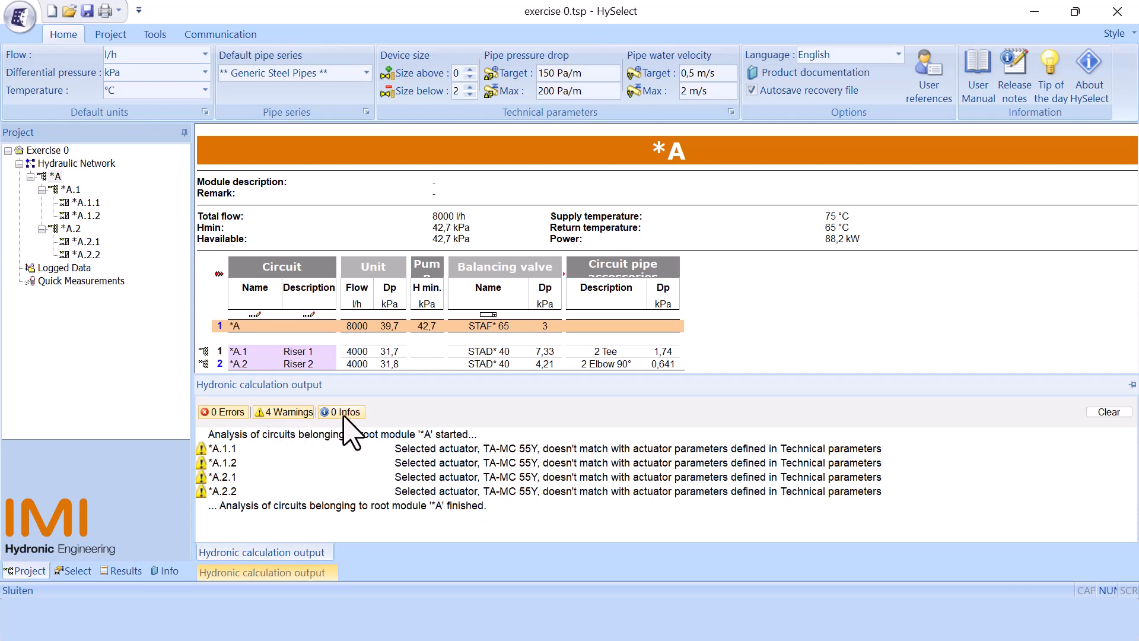
{"action": "double_click", "coordinate": [230, 449]}
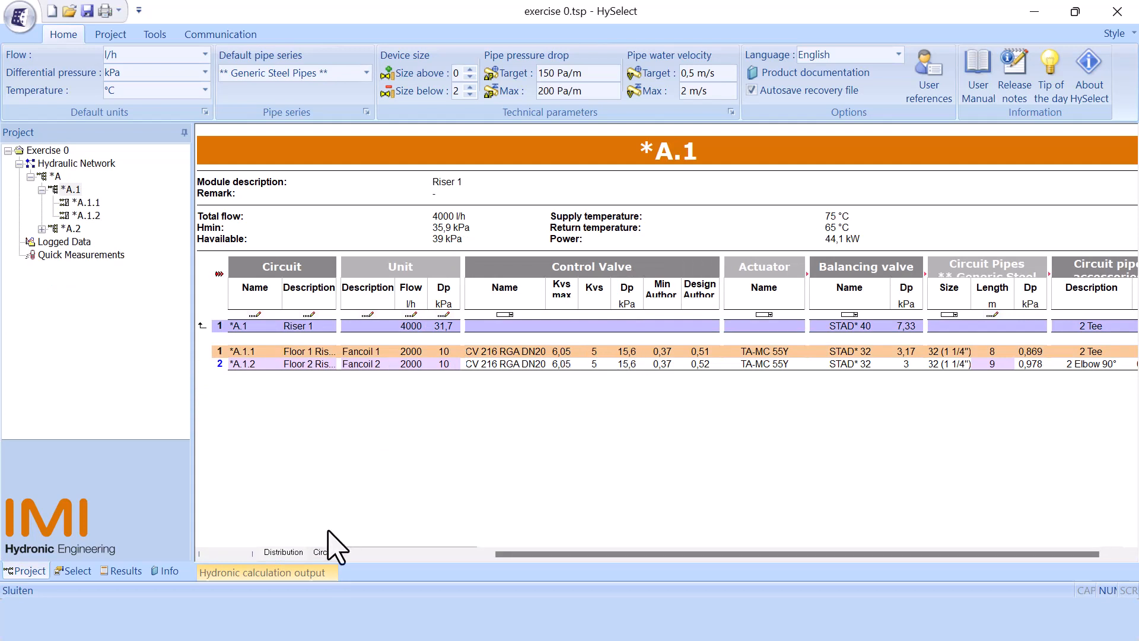
{"action": "mouse_move", "coordinate": [318, 571]}
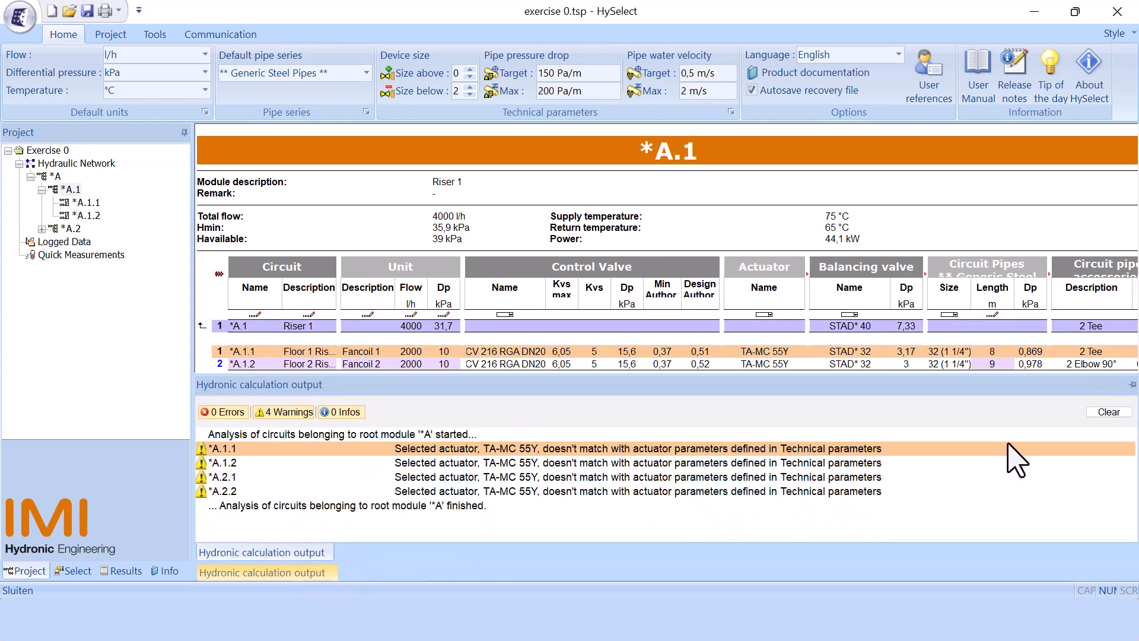
{"action": "left_click", "coordinate": [1107, 412]}
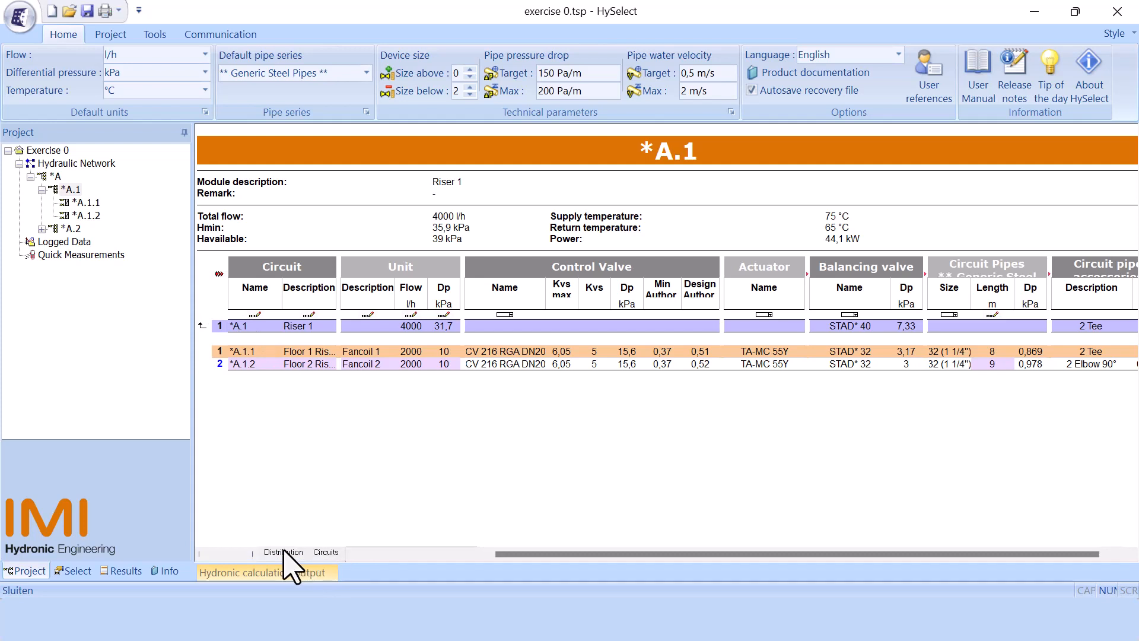
Step: View the distribution pipes and accessories of module *A.1, then examine all columns of its circuits view
{"action": "left_click", "coordinate": [285, 551]}
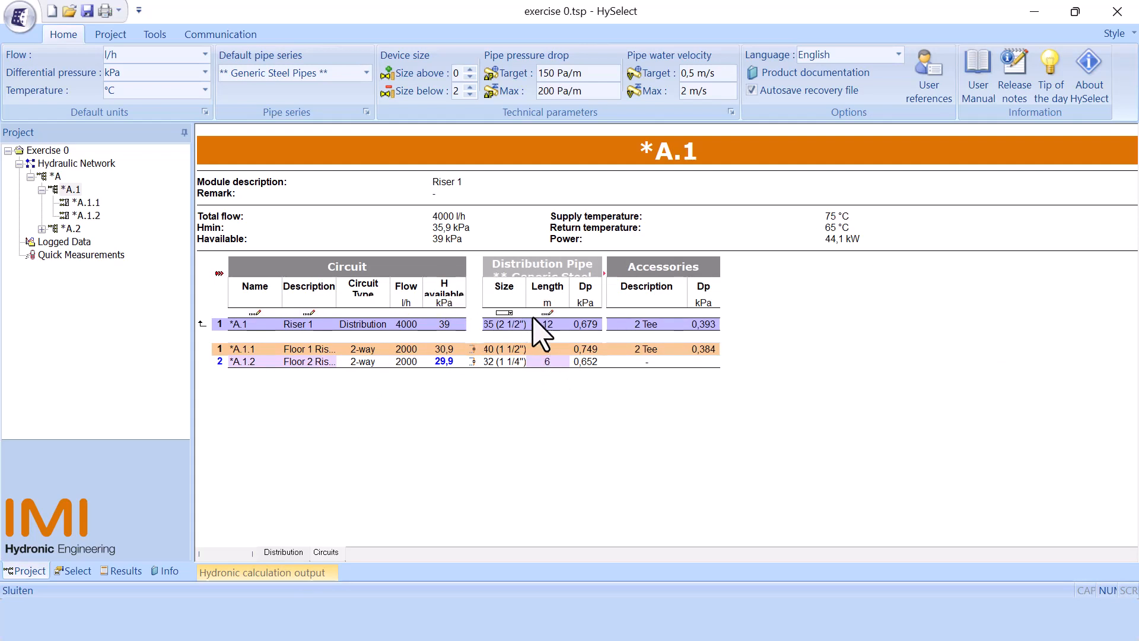
{"action": "left_click", "coordinate": [332, 553]}
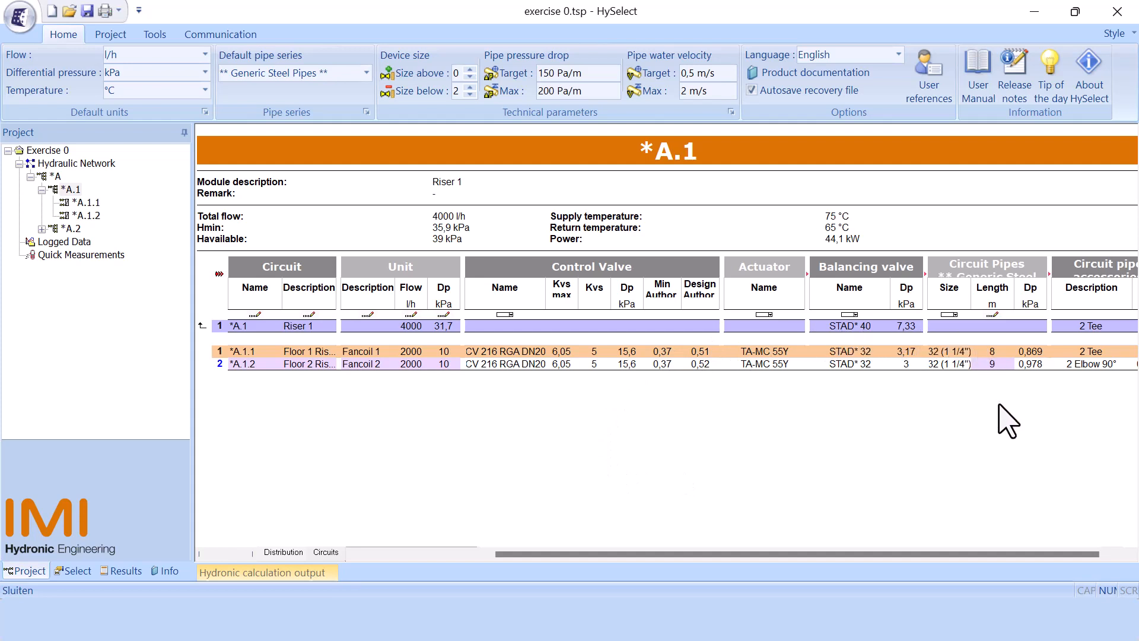
{"action": "left_click_drag", "start_coordinate": [933, 556], "coordinate": [805, 573]}
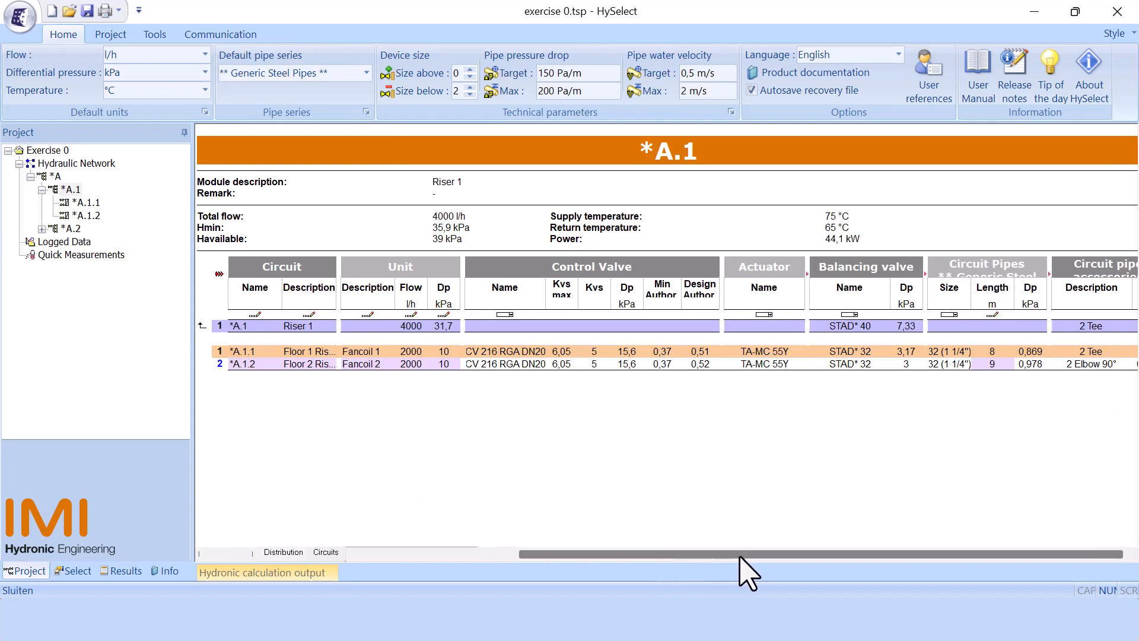
{"action": "scroll", "coordinate": [773, 555], "scroll_direction": "right", "scroll_amount": 1}
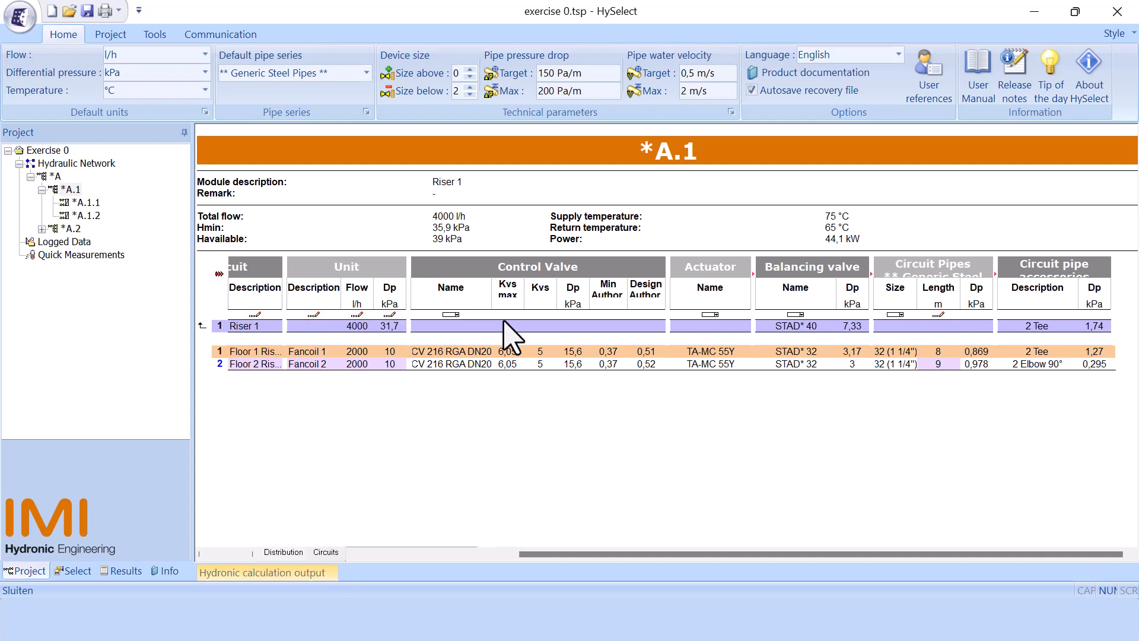
Step: Go up to the parent module *A and open the Riser 2 module *A.2 from there
{"action": "left_click", "coordinate": [199, 325]}
{"action": "left_click", "coordinate": [199, 325]}
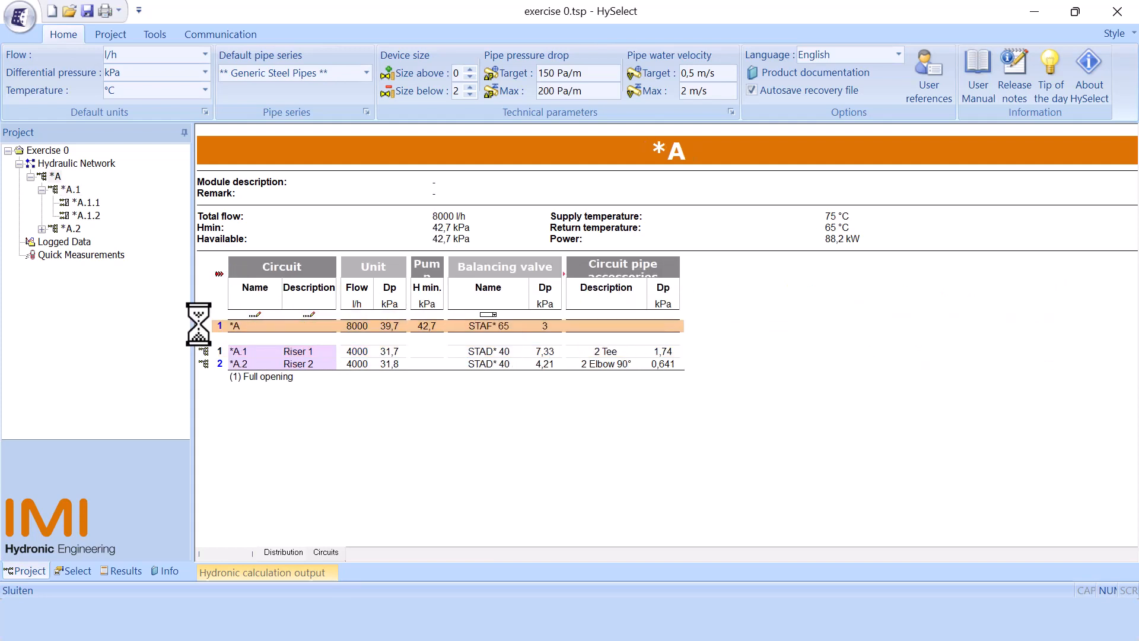
{"action": "left_click", "coordinate": [204, 363]}
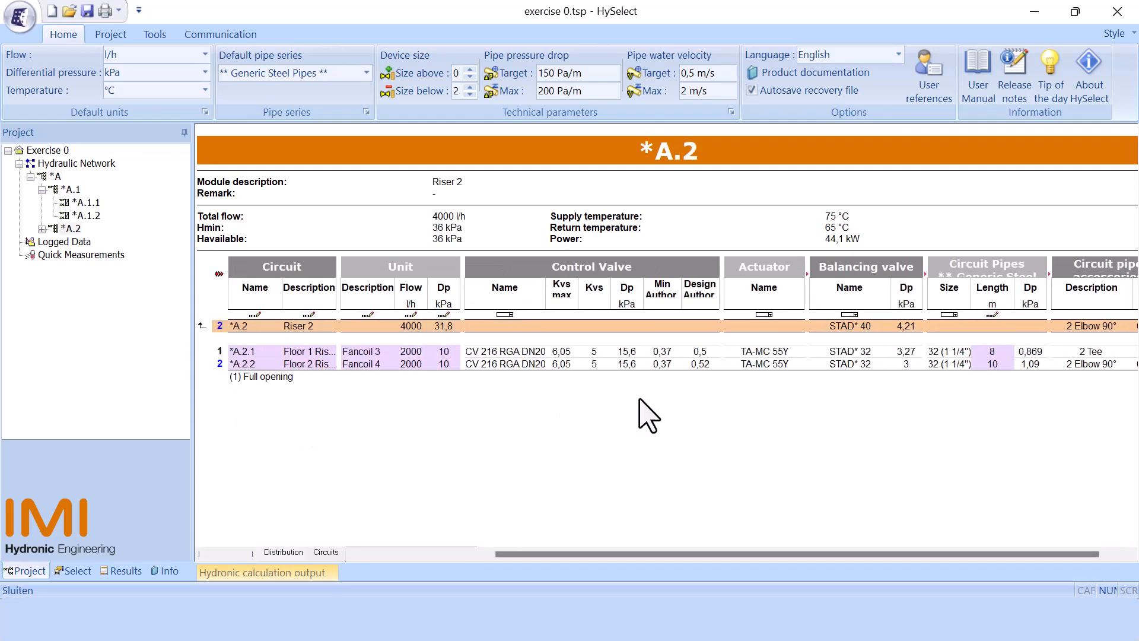
Step: Expand the actuator details of module *A.2 and collapse them, then do the same for all column groups at once
{"action": "left_click", "coordinate": [808, 274]}
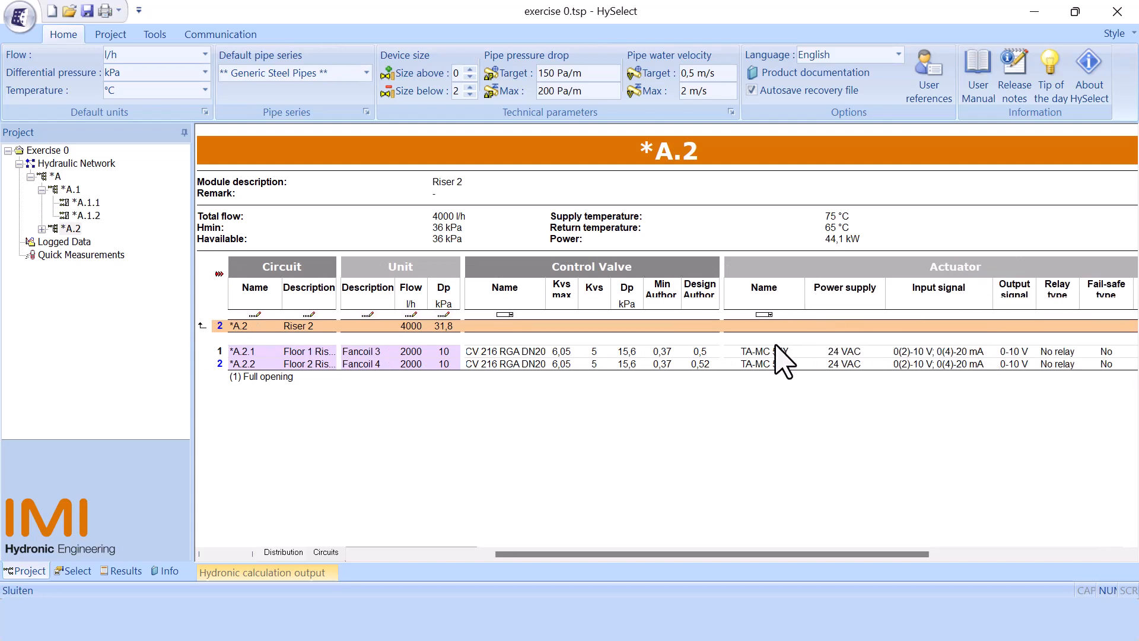
{"action": "left_click_drag", "start_coordinate": [557, 554], "coordinate": [635, 554]}
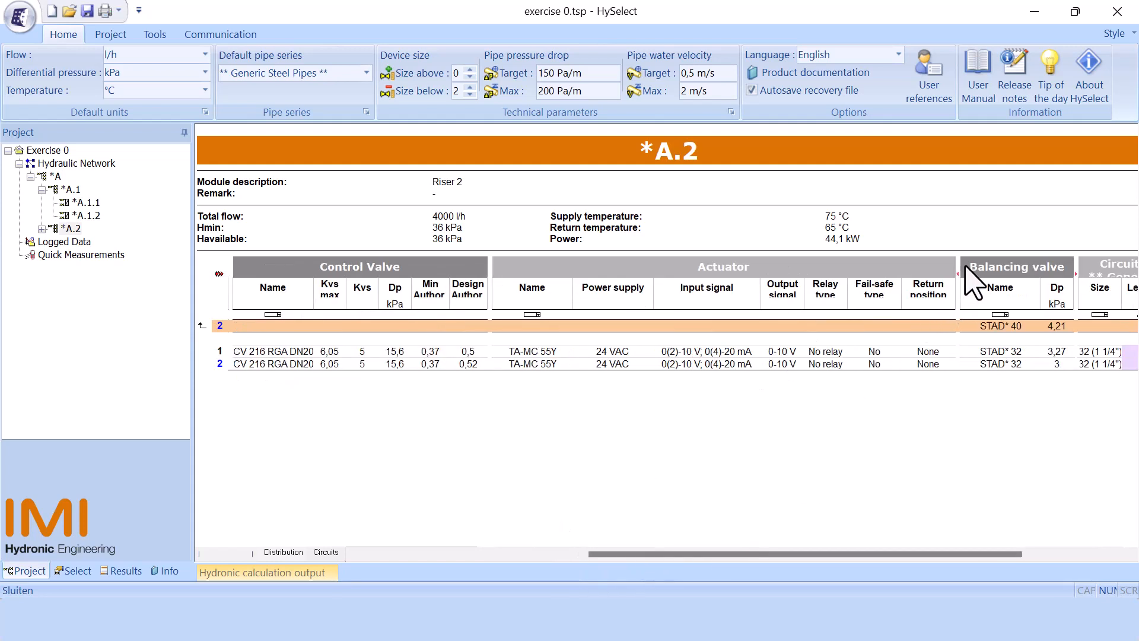
{"action": "left_click", "coordinate": [958, 274]}
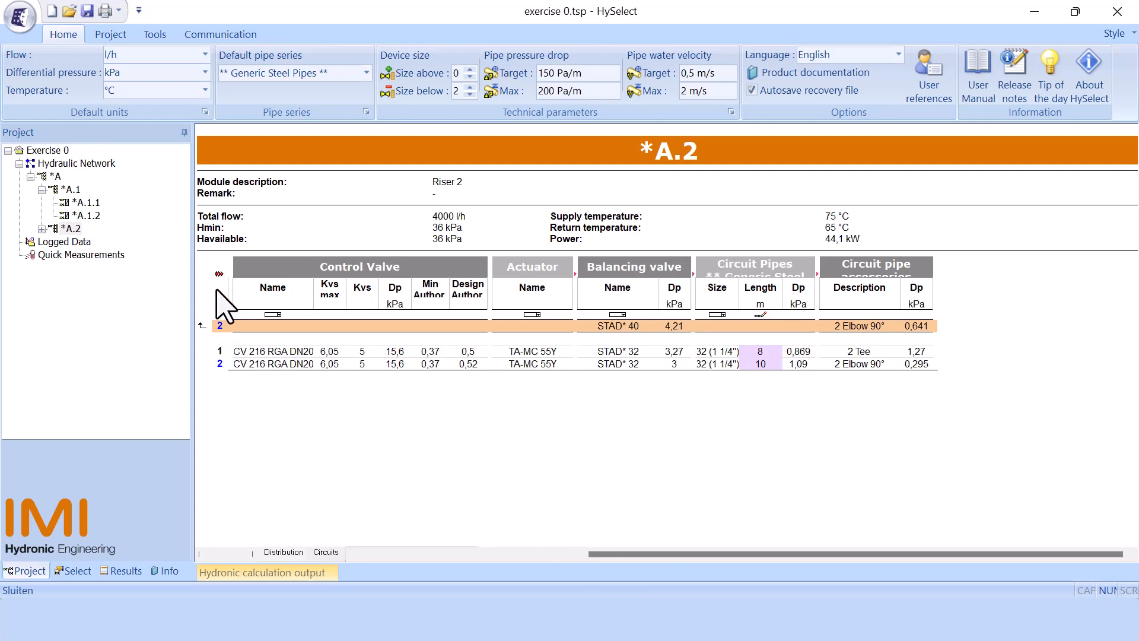
{"action": "left_click", "coordinate": [219, 273]}
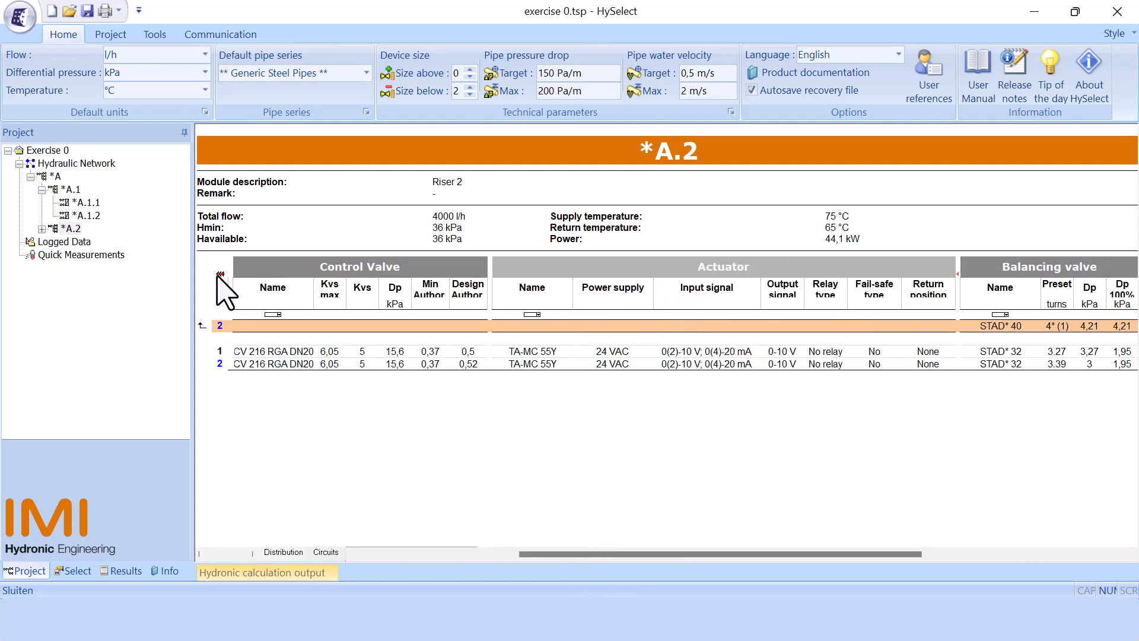
{"action": "left_click", "coordinate": [219, 274]}
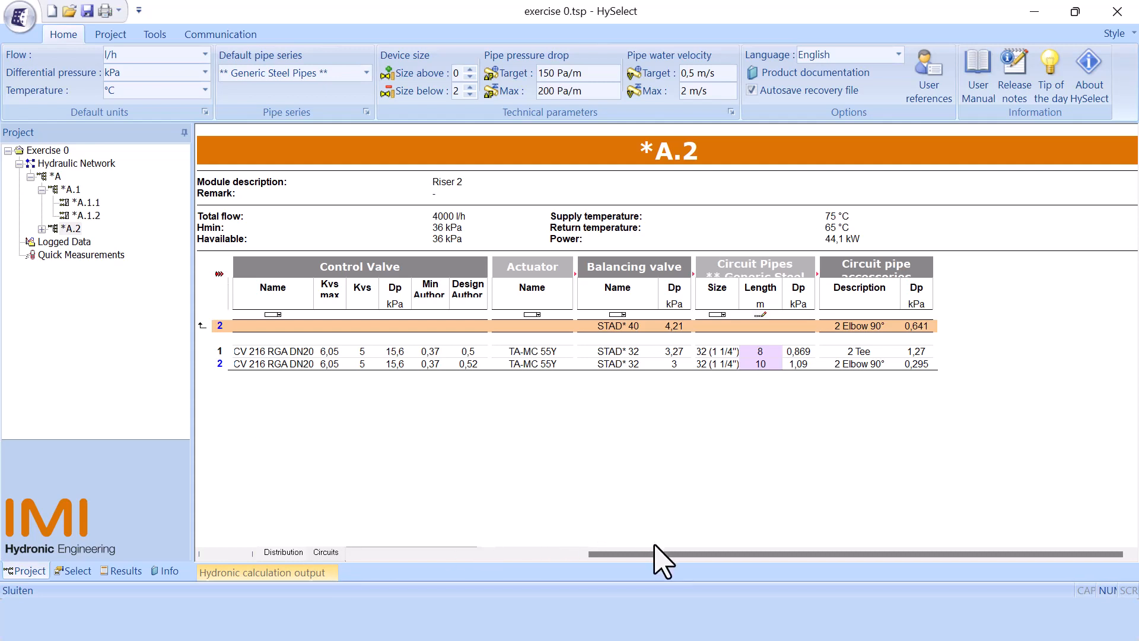
Step: Check the commands available for circuit *A.2.1 in both the circuits view and the distribution view
{"action": "left_click", "coordinate": [336, 550]}
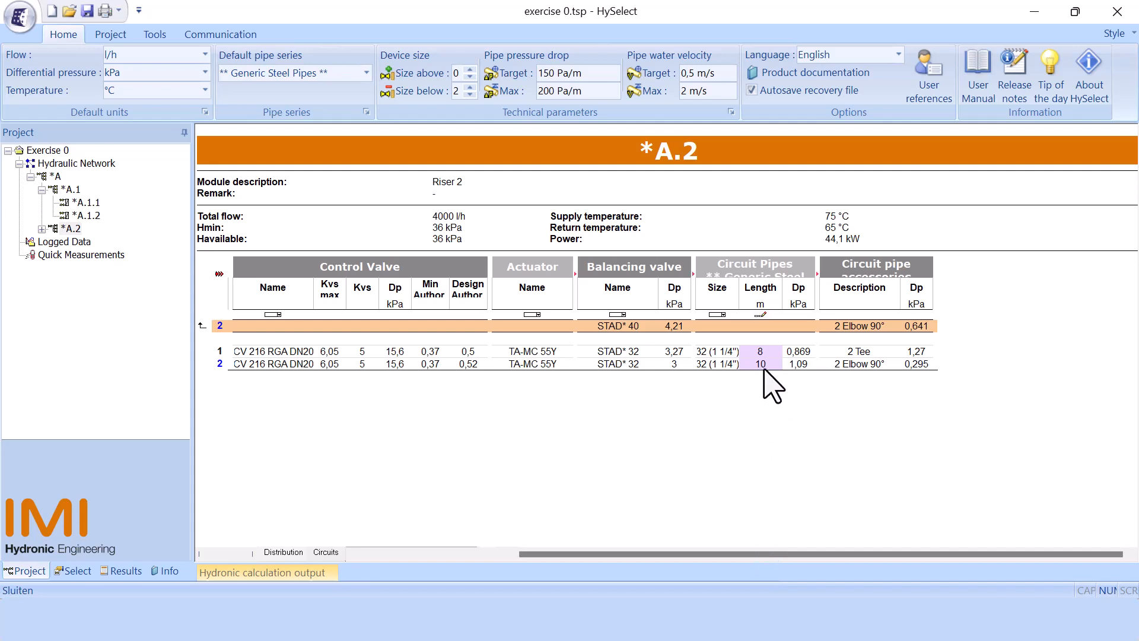
{"action": "left_click_drag", "start_coordinate": [585, 554], "coordinate": [319, 589]}
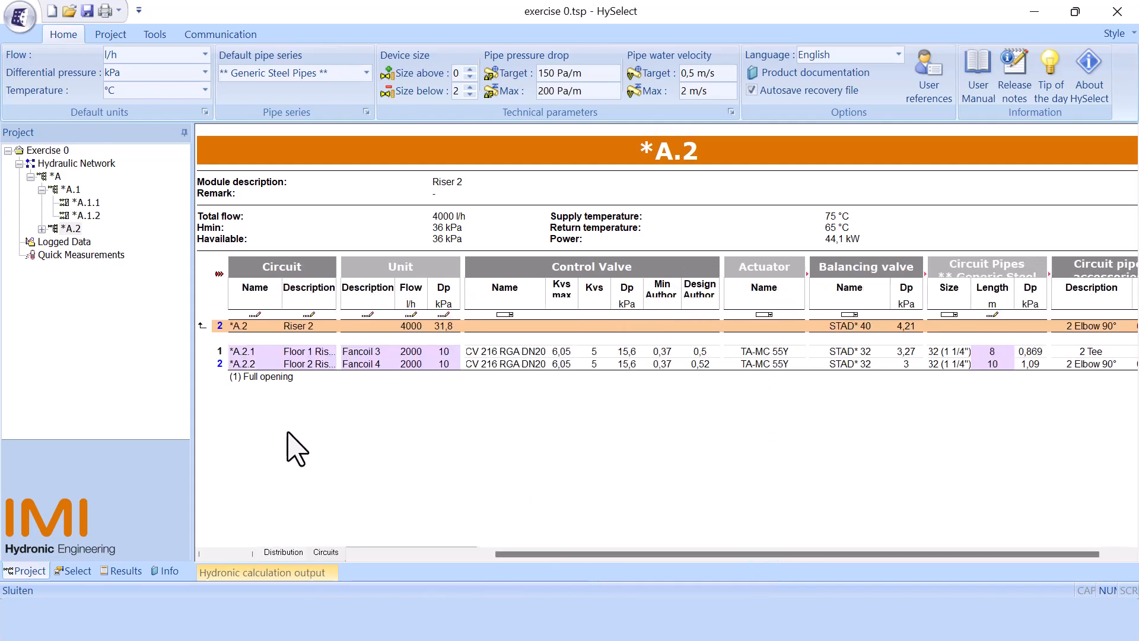
{"action": "right_click", "coordinate": [287, 353]}
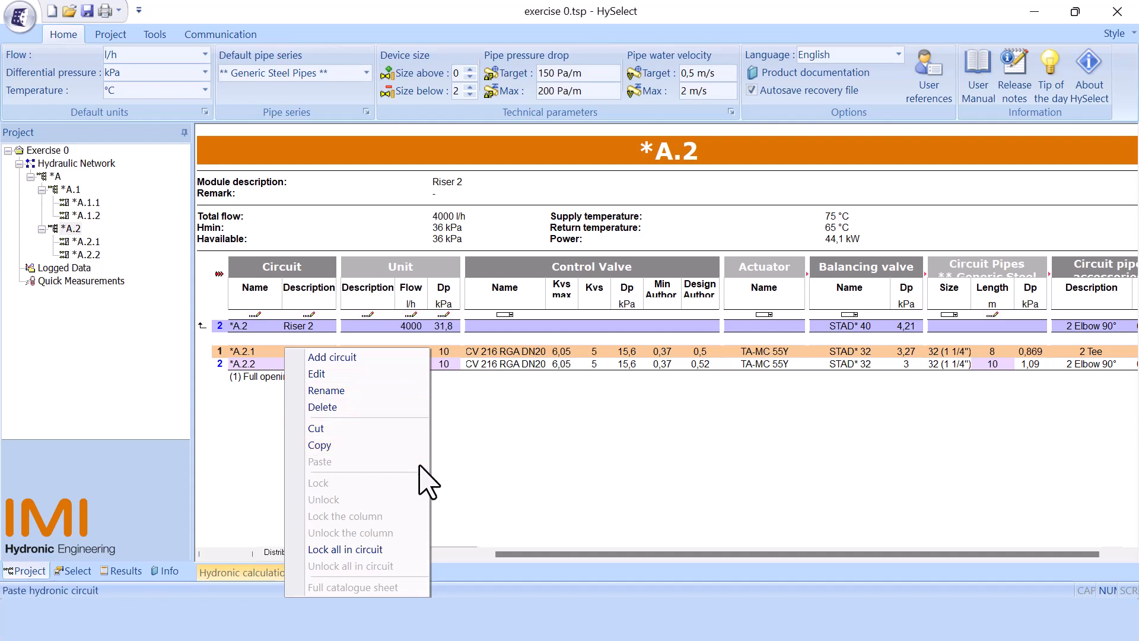
{"action": "left_click", "coordinate": [472, 497]}
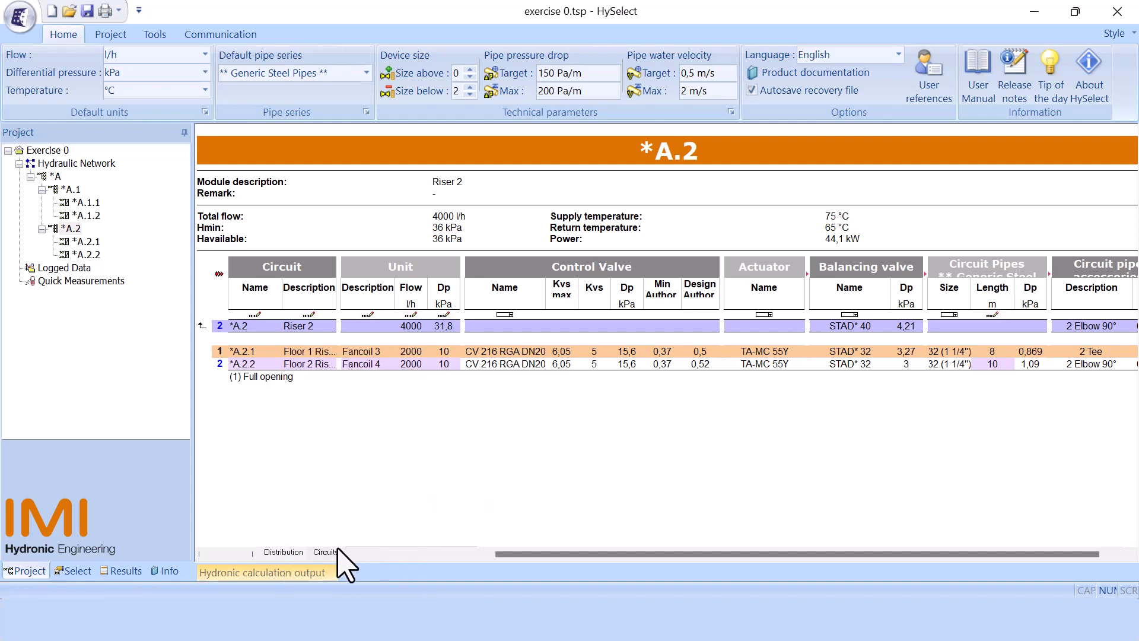
{"action": "left_click", "coordinate": [294, 552]}
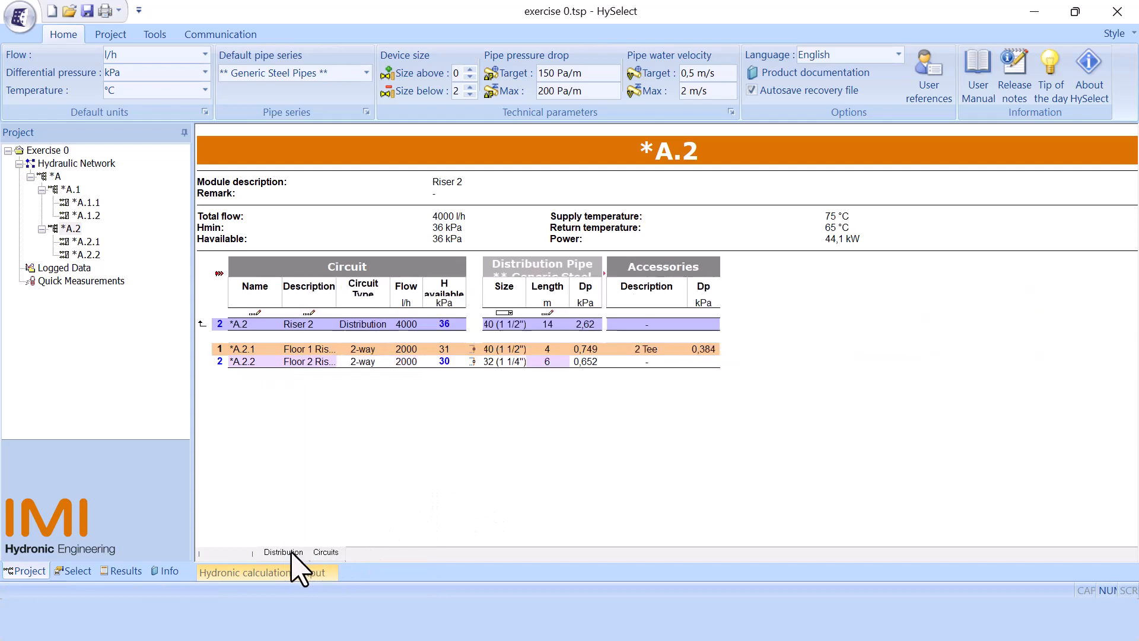
{"action": "right_click", "coordinate": [253, 352]}
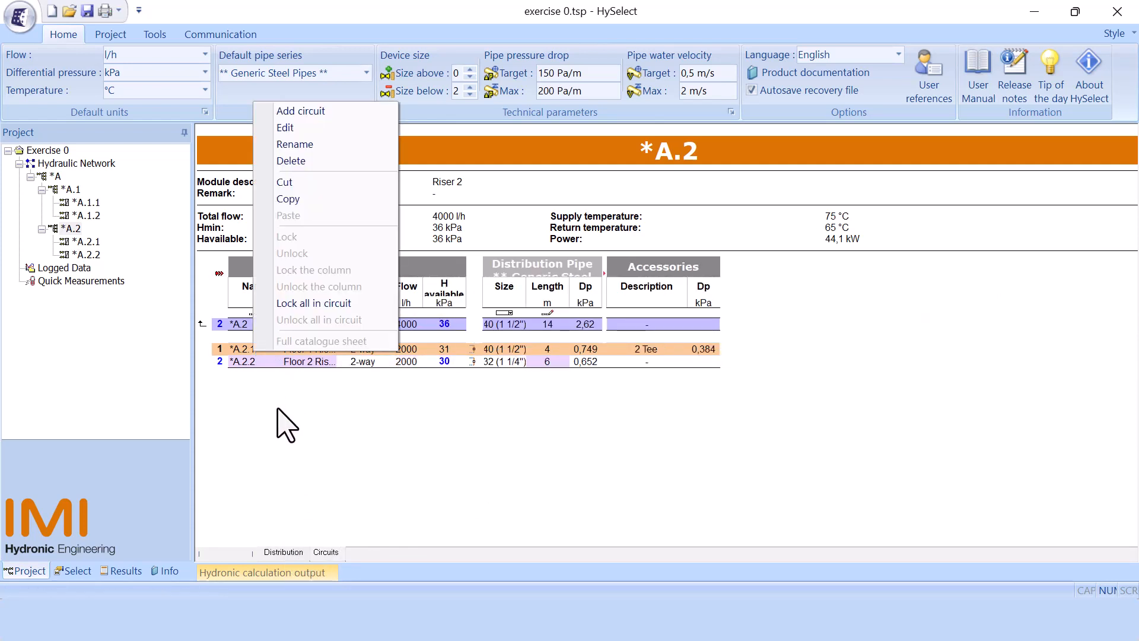
{"action": "left_click", "coordinate": [289, 423]}
{"action": "left_click", "coordinate": [329, 553]}
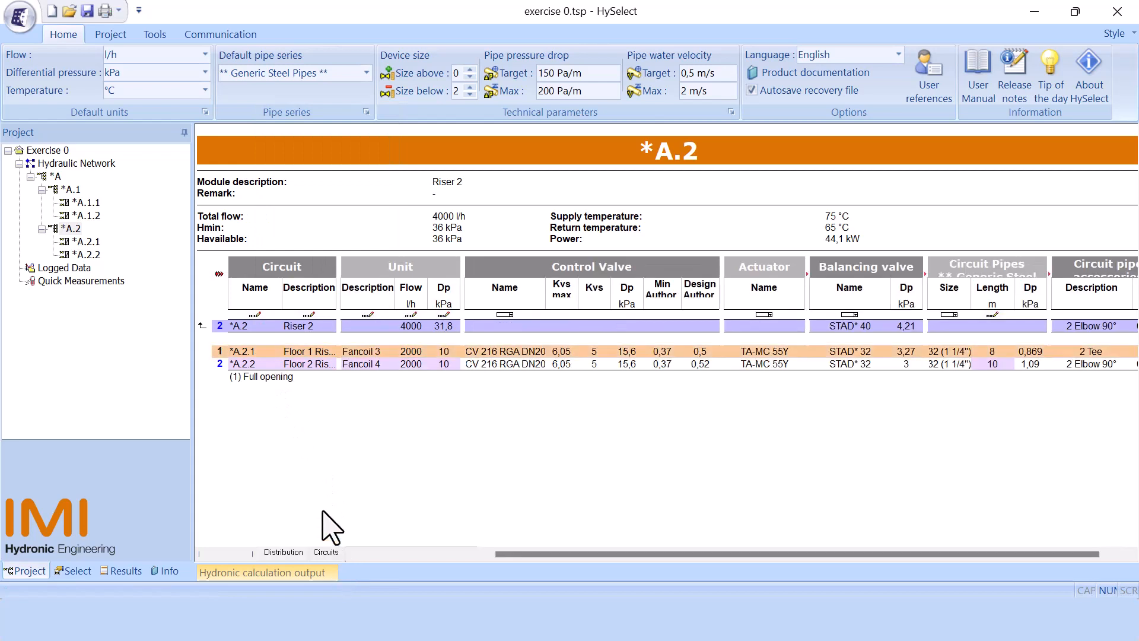
Step: Inspect circuit *A.2.1 in the Circuit Wizard and close it without changes
{"action": "double_click", "coordinate": [225, 352]}
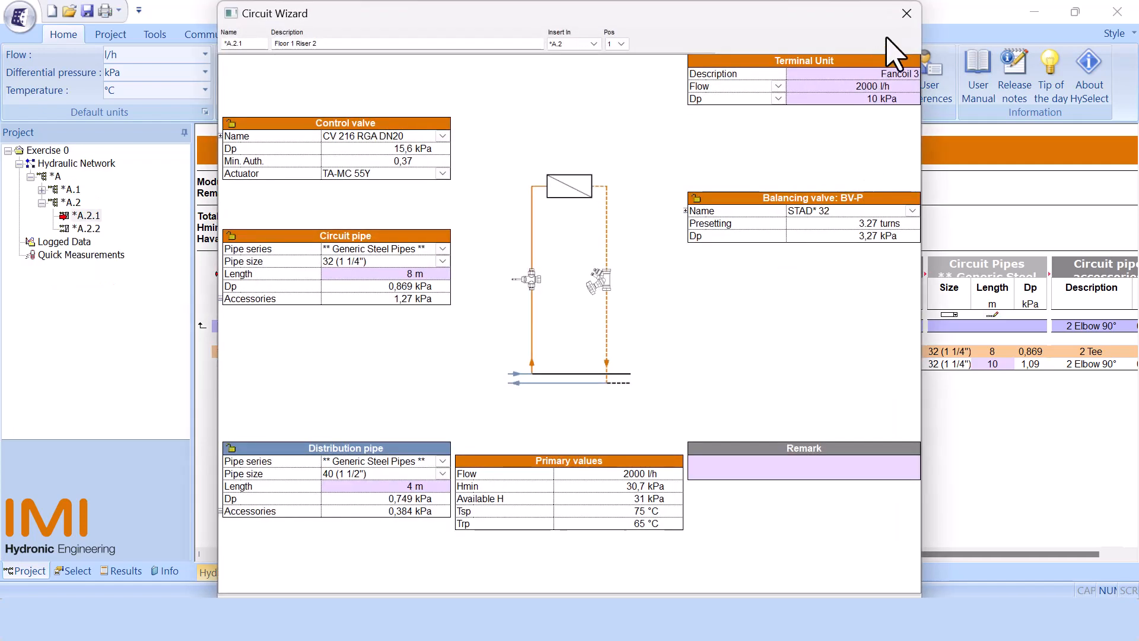
{"action": "left_click", "coordinate": [906, 13]}
Step: Set the circuit pipe length of circuit *A.2.2 to 8 m
{"action": "left_click_drag", "start_coordinate": [817, 551], "coordinate": [847, 553]}
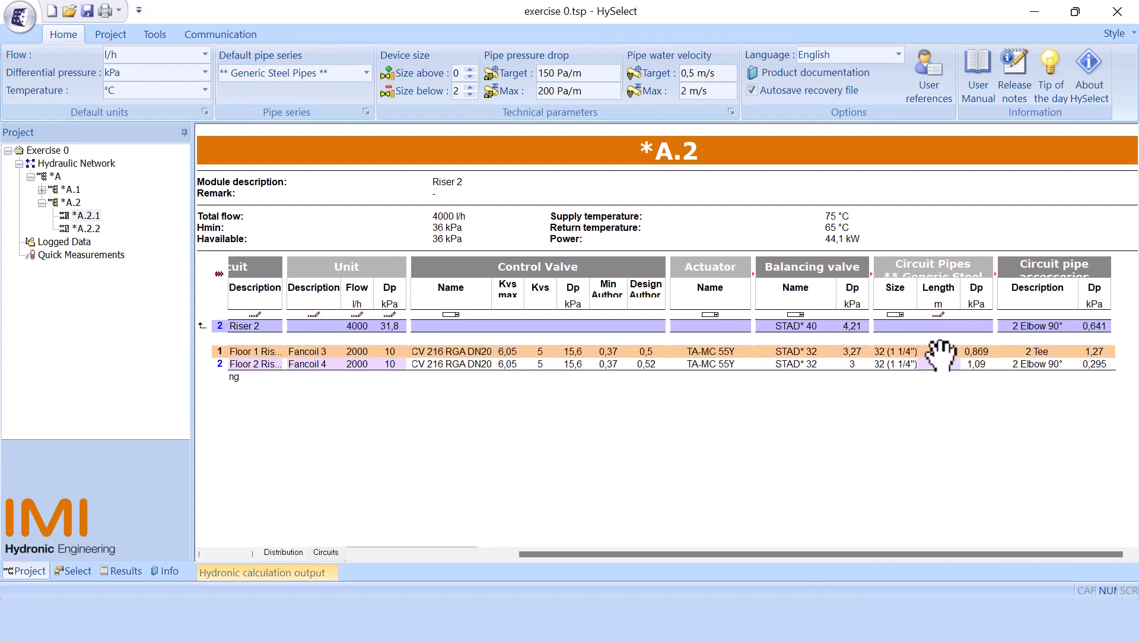
{"action": "left_click", "coordinate": [941, 356]}
{"action": "left_click", "coordinate": [940, 363]}
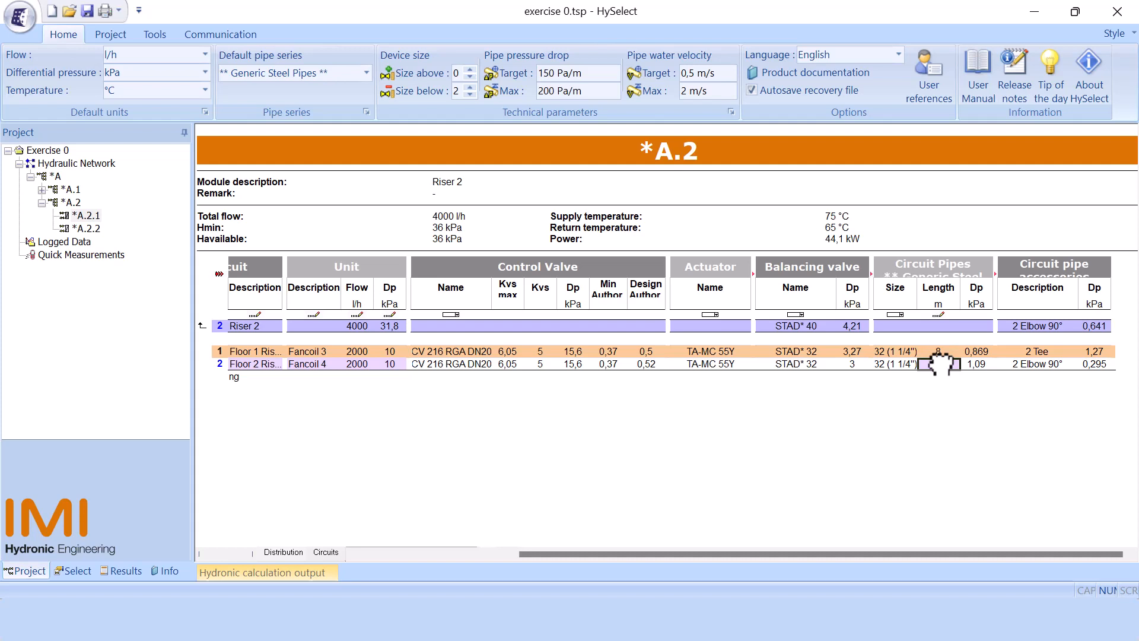
{"action": "key", "text": "Return"}
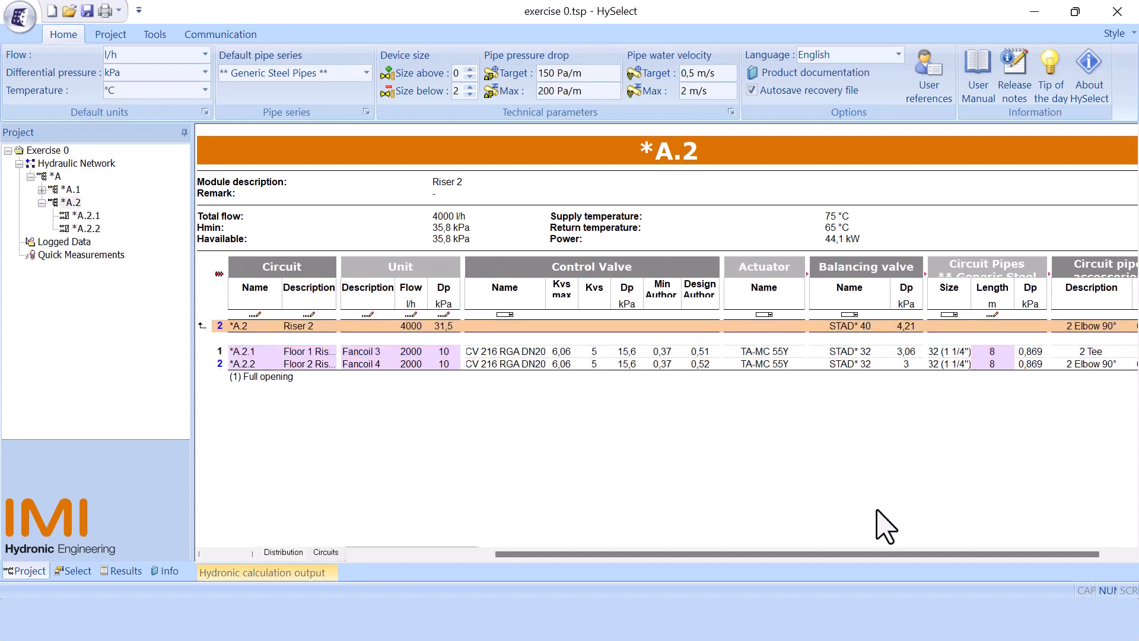
Step: Select the actuator of circuit *A.2.1 in the circuits table
{"action": "left_click_drag", "start_coordinate": [972, 552], "coordinate": [982, 553]}
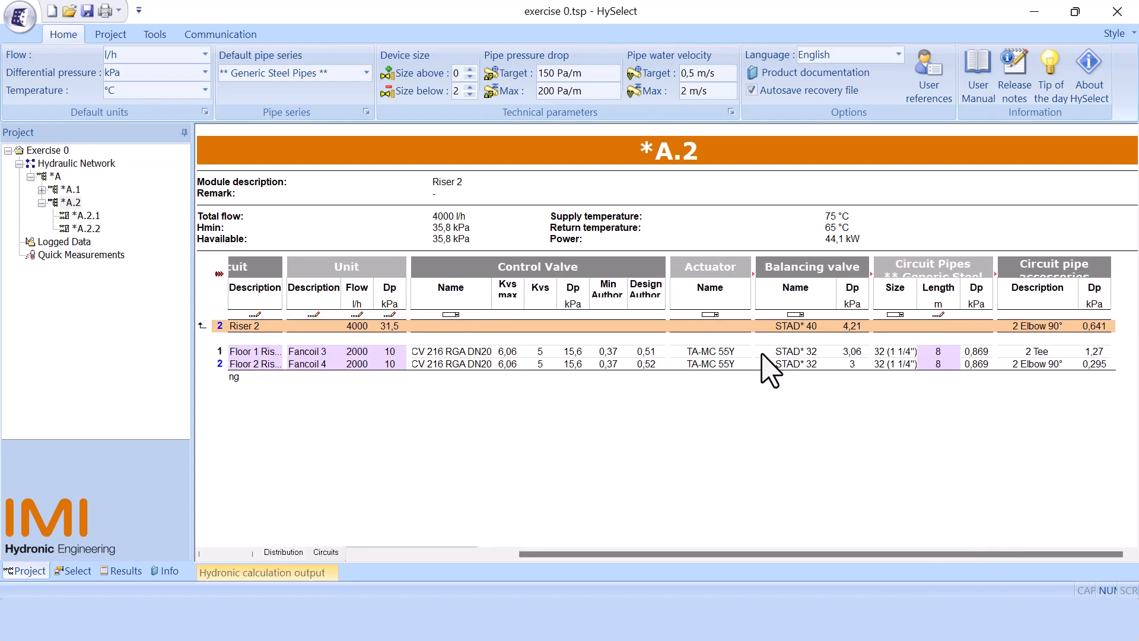
{"action": "left_click", "coordinate": [731, 352]}
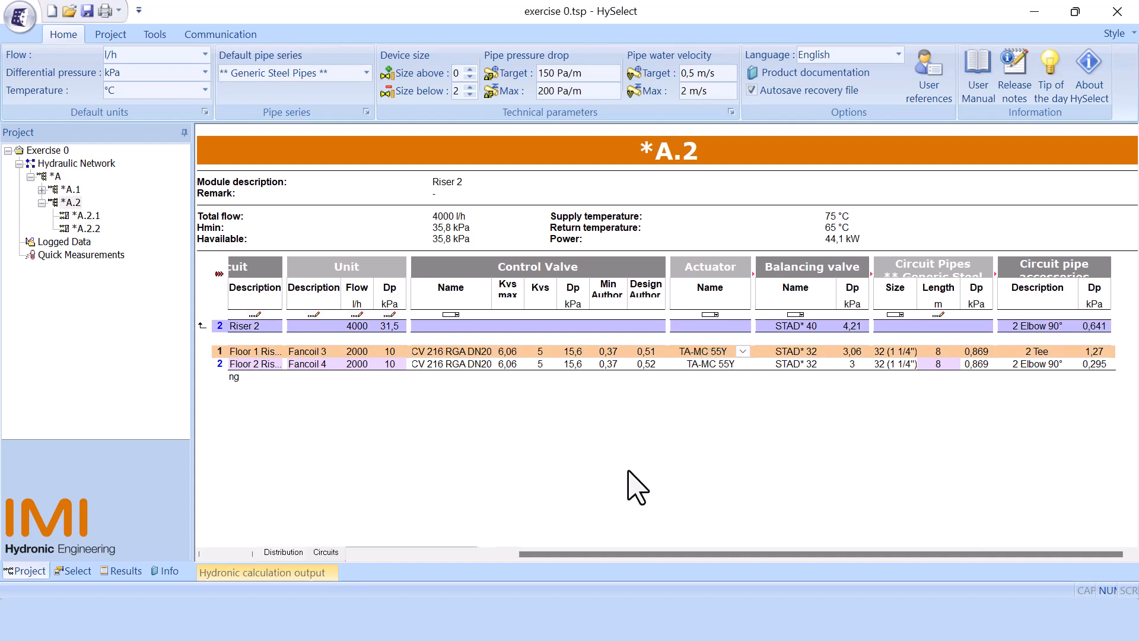
{"action": "left_click_drag", "start_coordinate": [557, 553], "coordinate": [390, 579]}
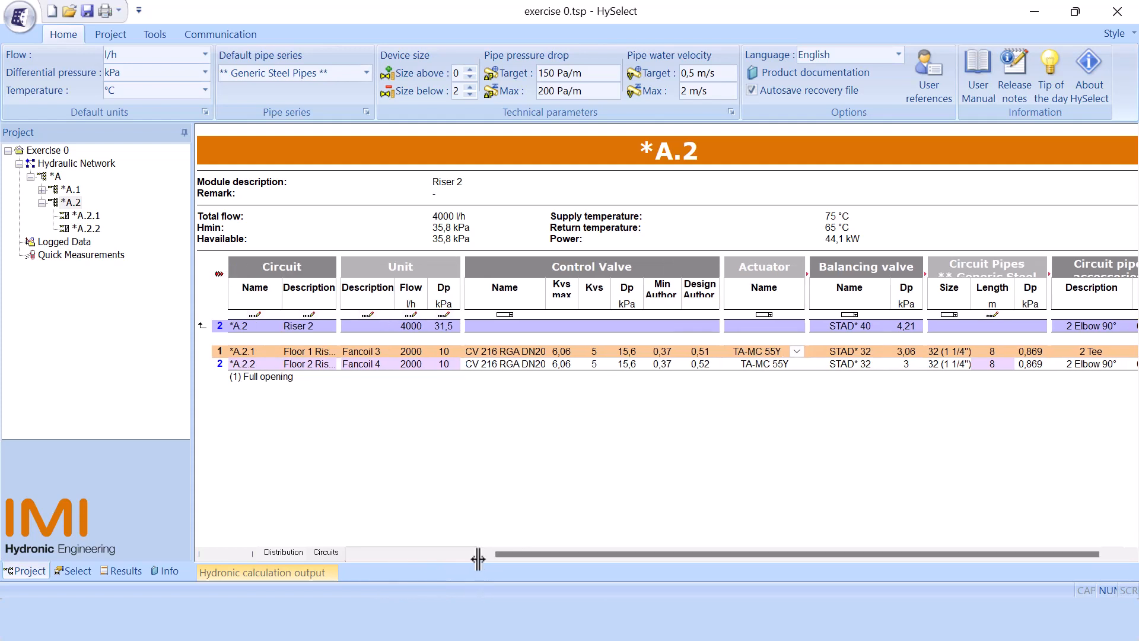